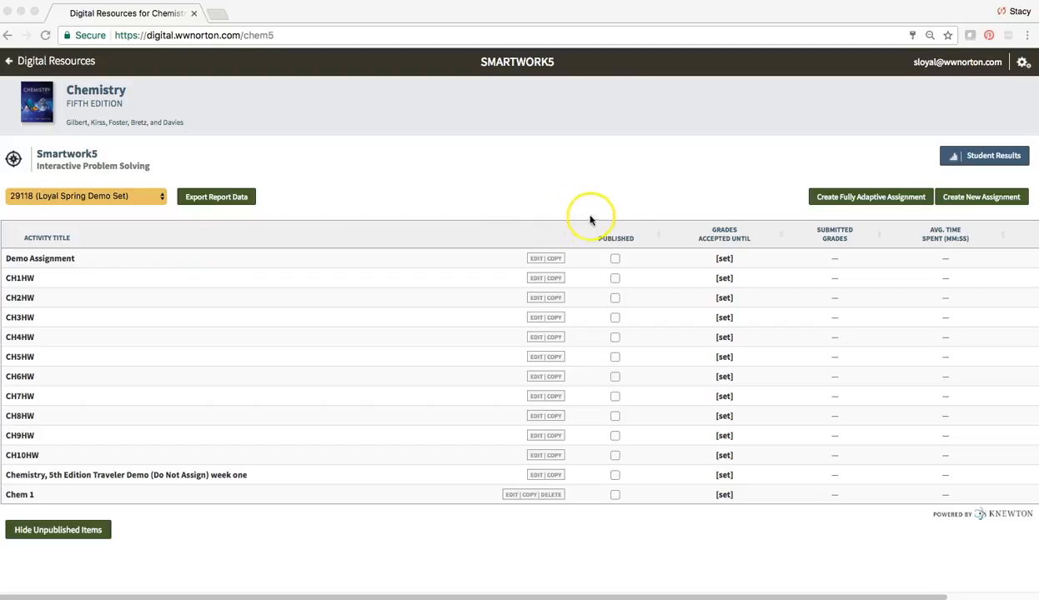
Step: Create a fully adaptive assignment, open it for editing and name it Adaptive Assignment
left_click(846, 199)
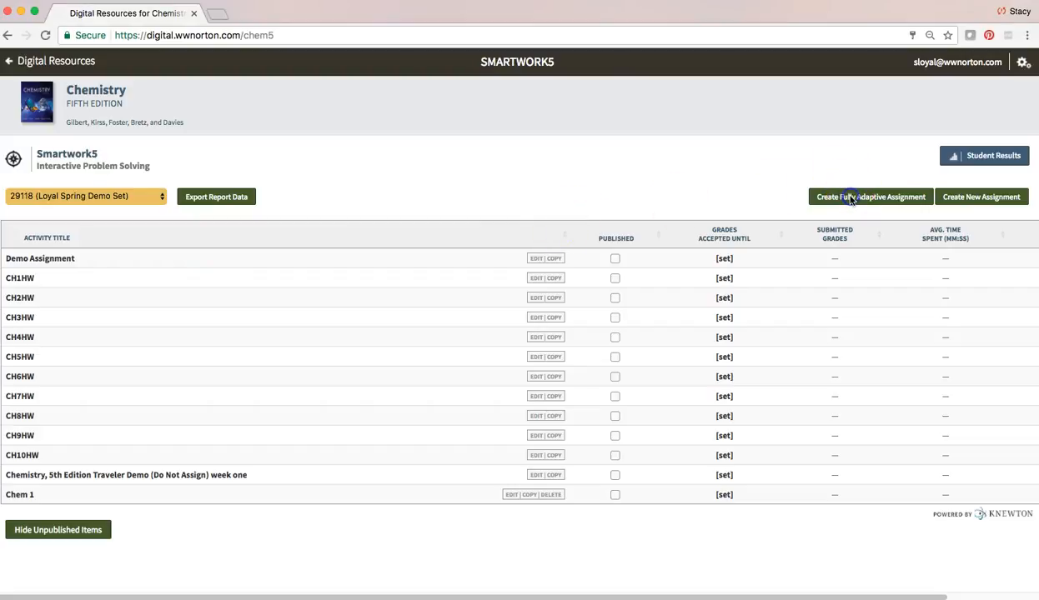
left_click(849, 197)
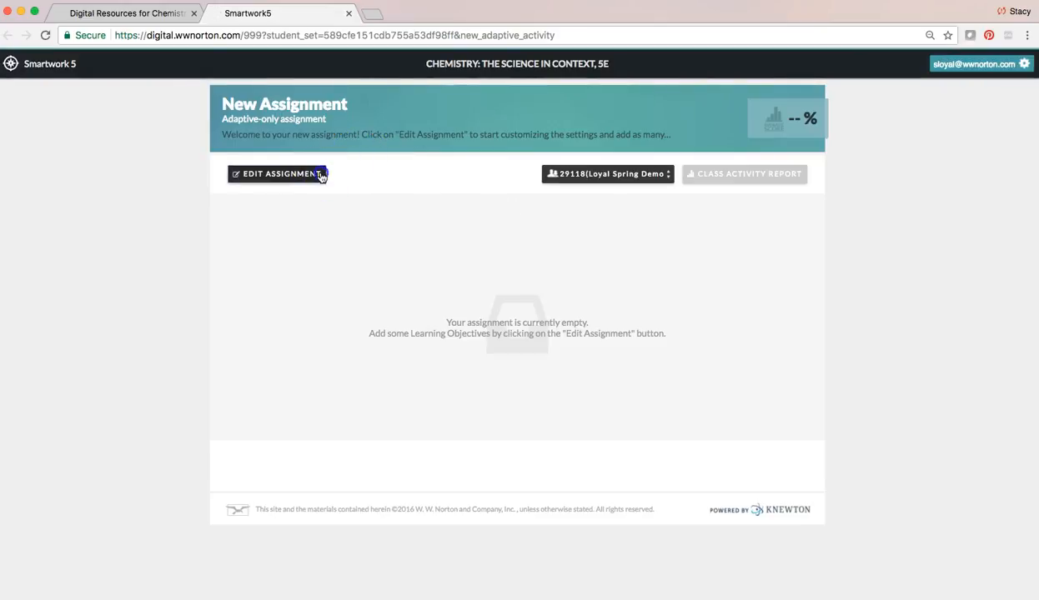
left_click(339, 204)
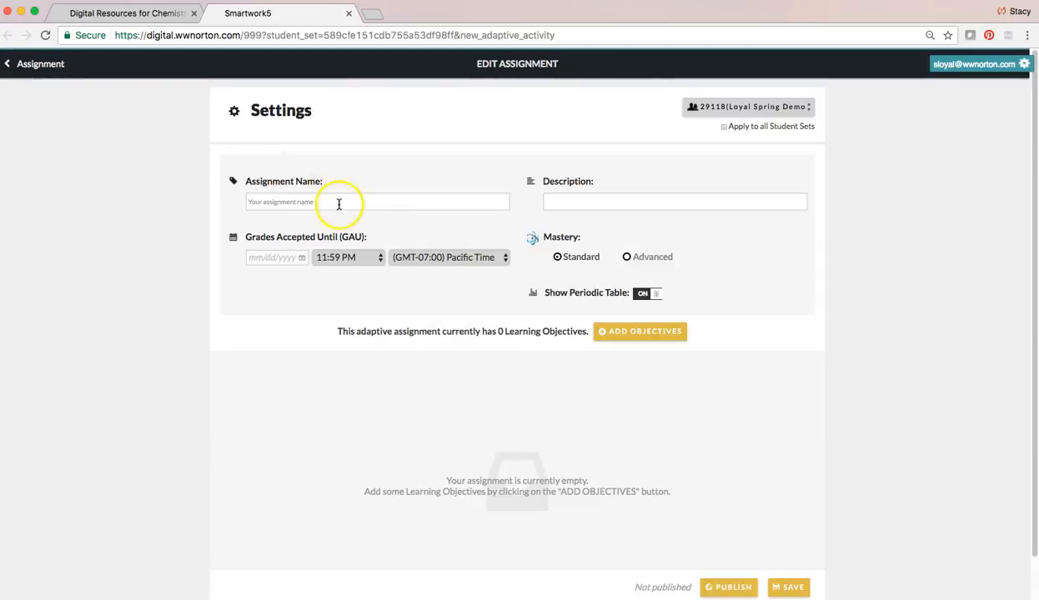
type("Adaptive Assignment")
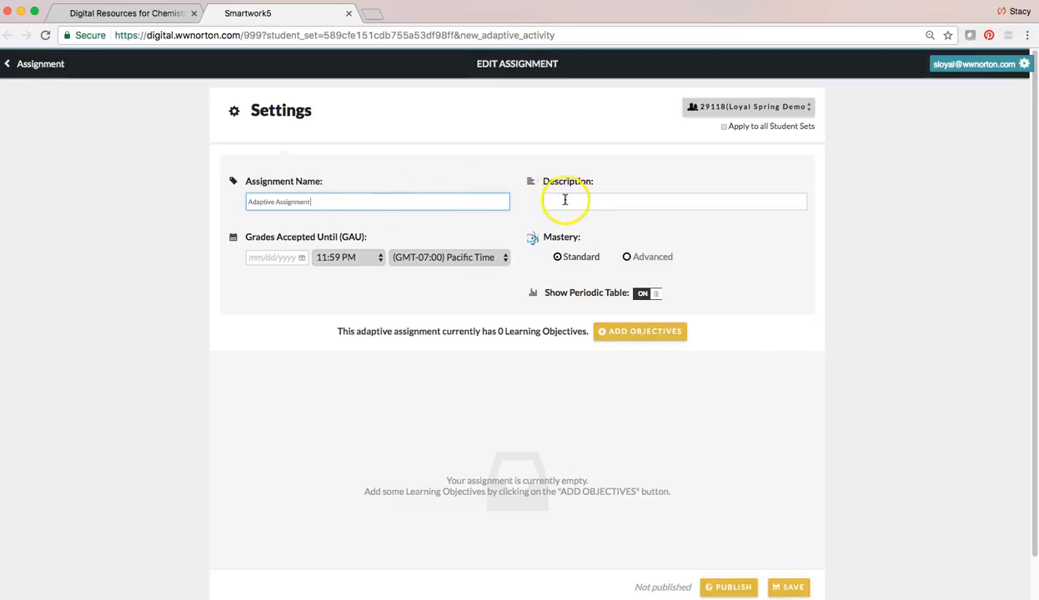
Step: Set the grades-accepted-until date to 03/03/2018 and choose Standard mastery for the adaptive assignment
left_click(282, 258)
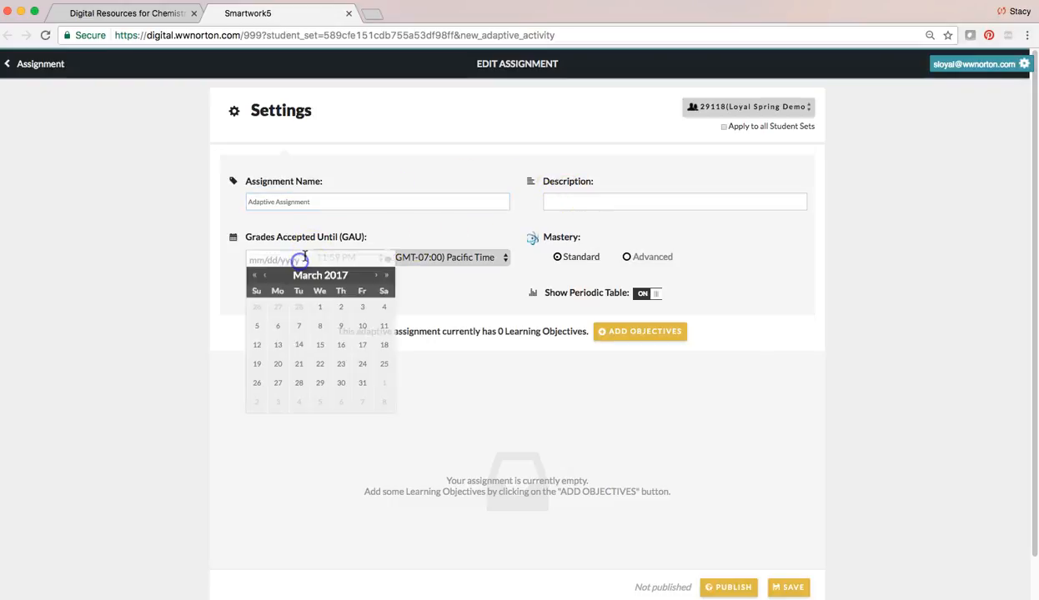
left_click(384, 278)
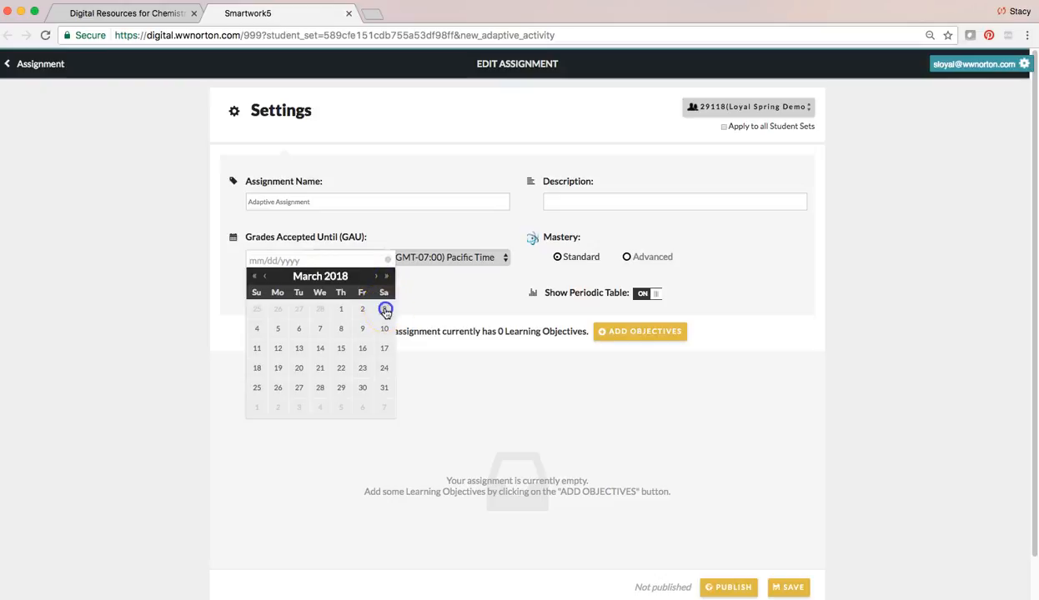
left_click(385, 309)
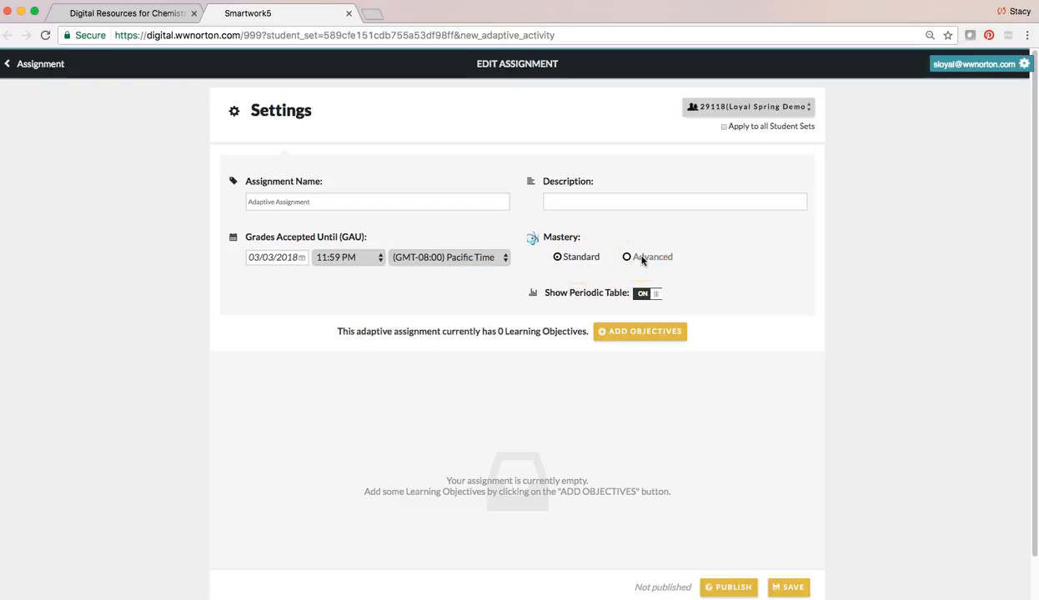
left_click(640, 259)
left_click(595, 259)
Step: Open the learning objectives selection for the assignment and filter it to Chapter 2
left_click(629, 333)
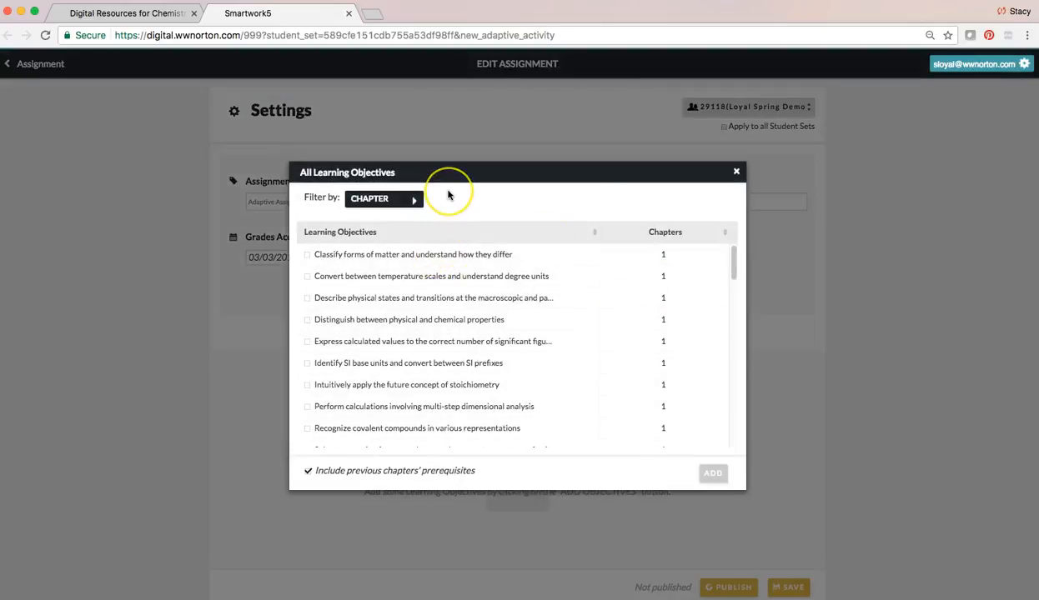
left_click(476, 230)
left_click(417, 201)
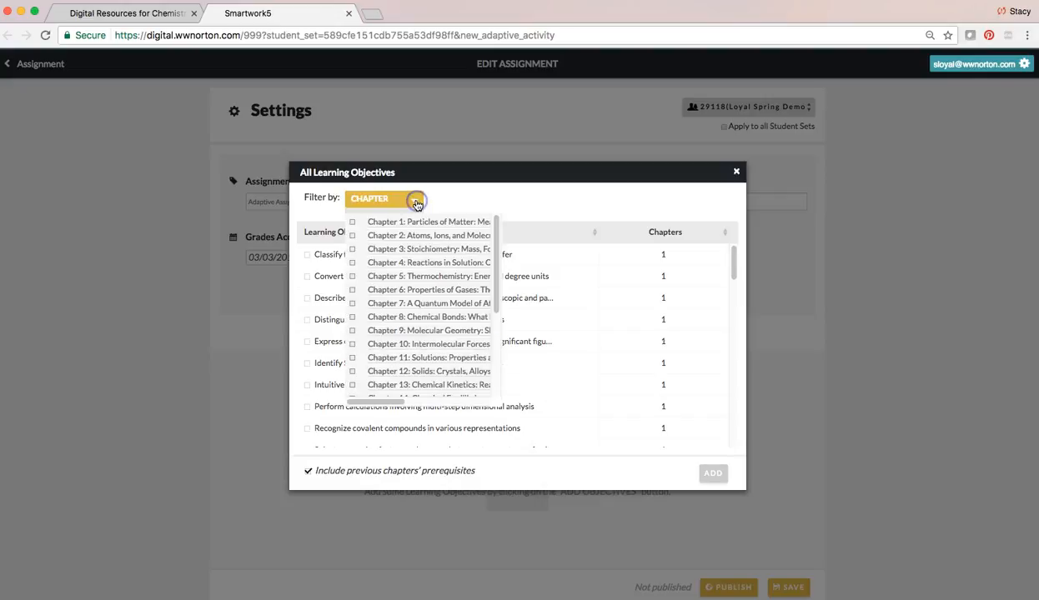
left_click(352, 236)
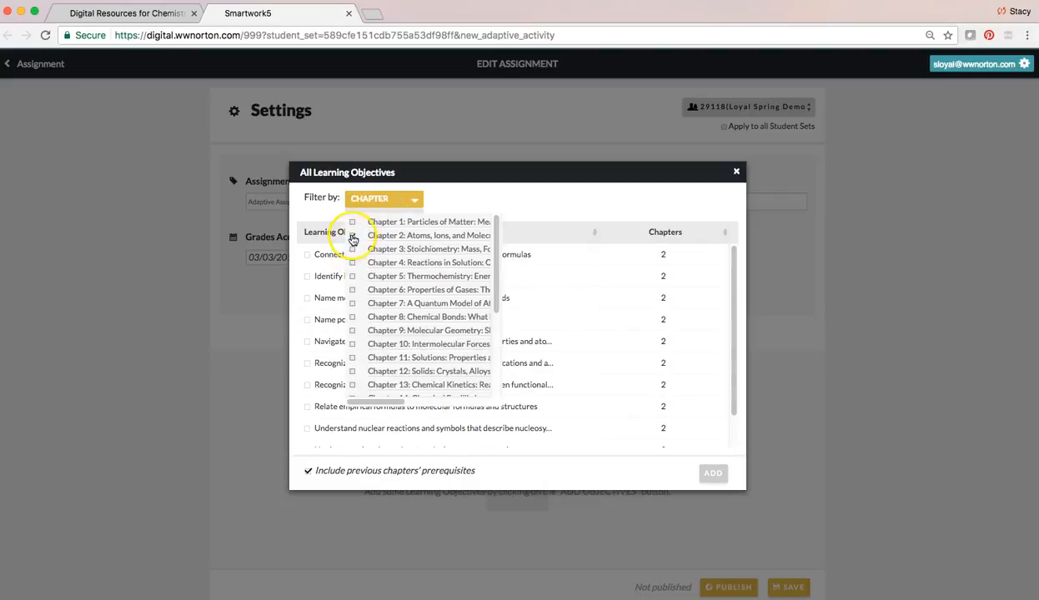
left_click(510, 200)
Step: Add the objectives on the law of multiple proportions, ions and isotopic symbols, and naming molecular, ionic and transition metal compounds, and save the assignment
left_click(308, 255)
left_click(308, 276)
left_click(307, 298)
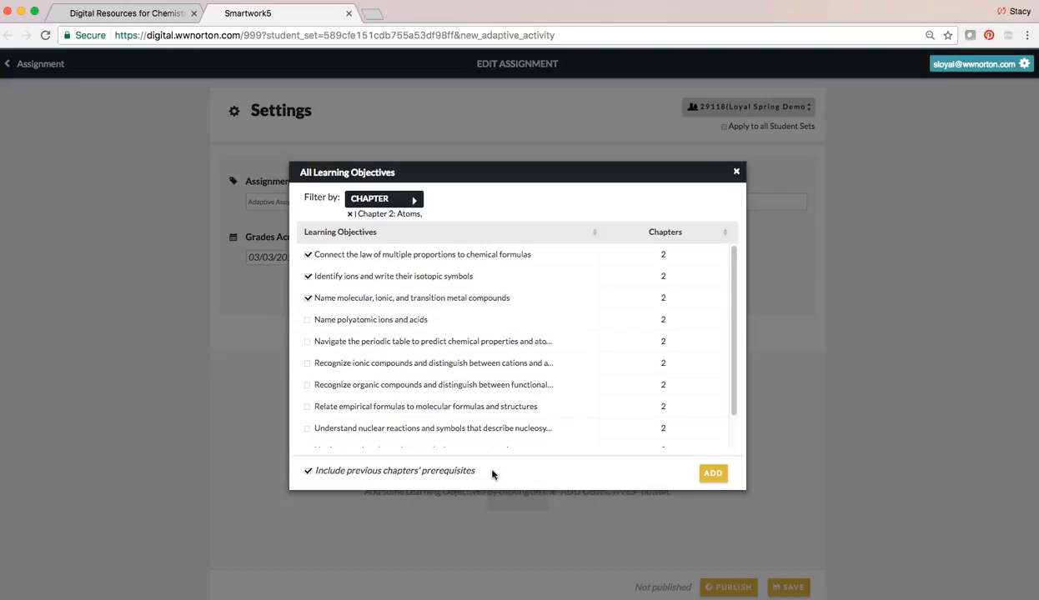
left_click(718, 473)
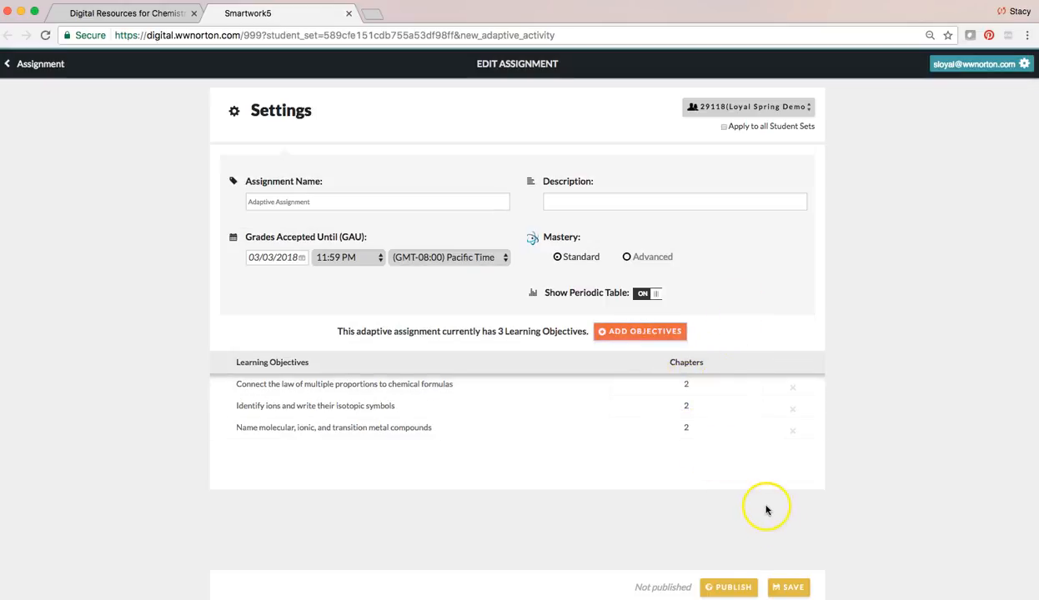
left_click(807, 590)
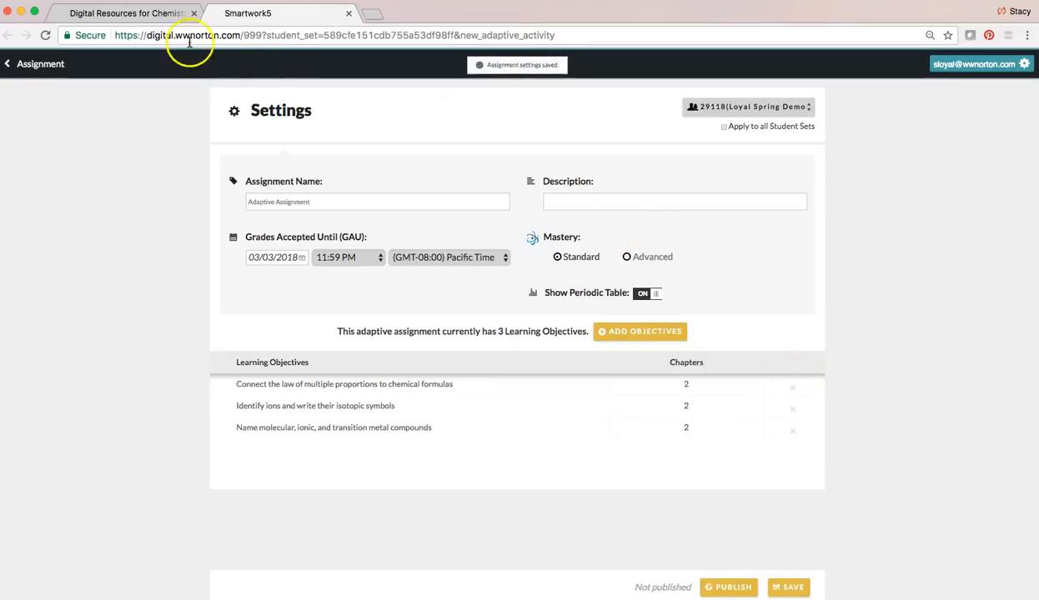
Step: Open the Demo Assignment from the activity list for editing and review its questions
left_click(143, 14)
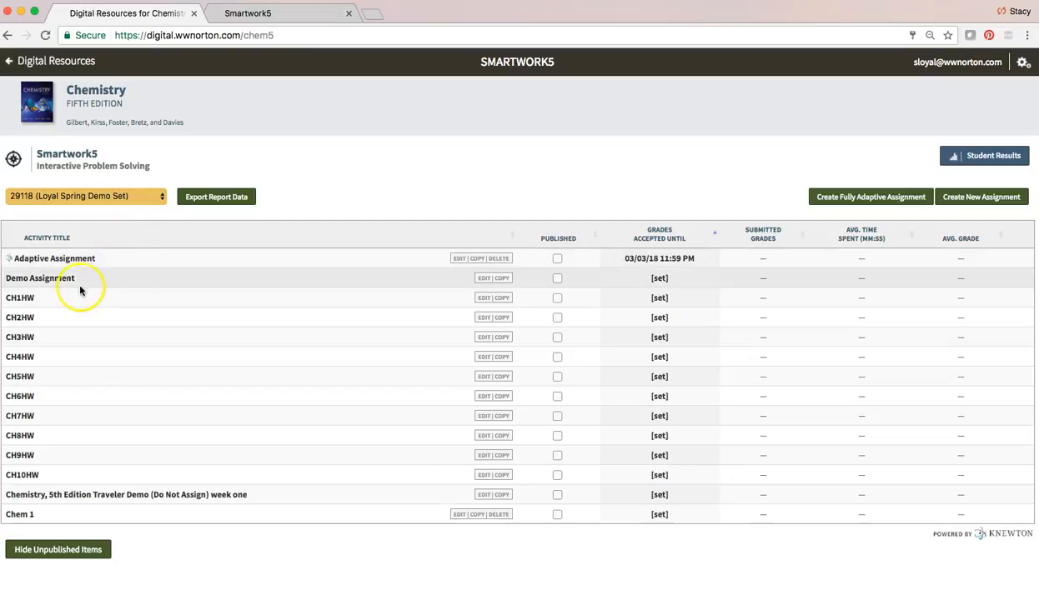
left_click(55, 260)
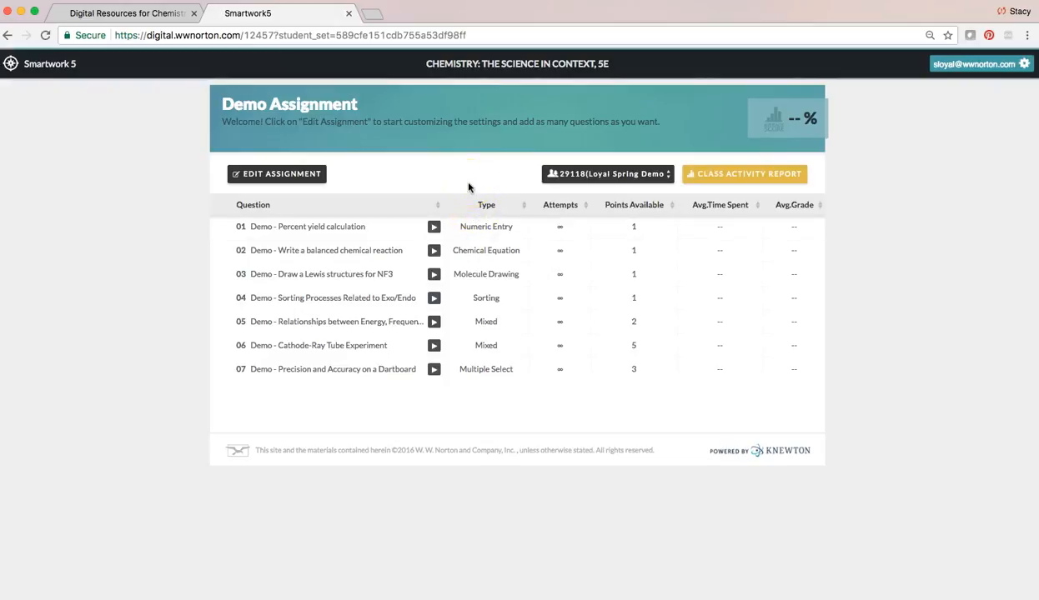
left_click(318, 175)
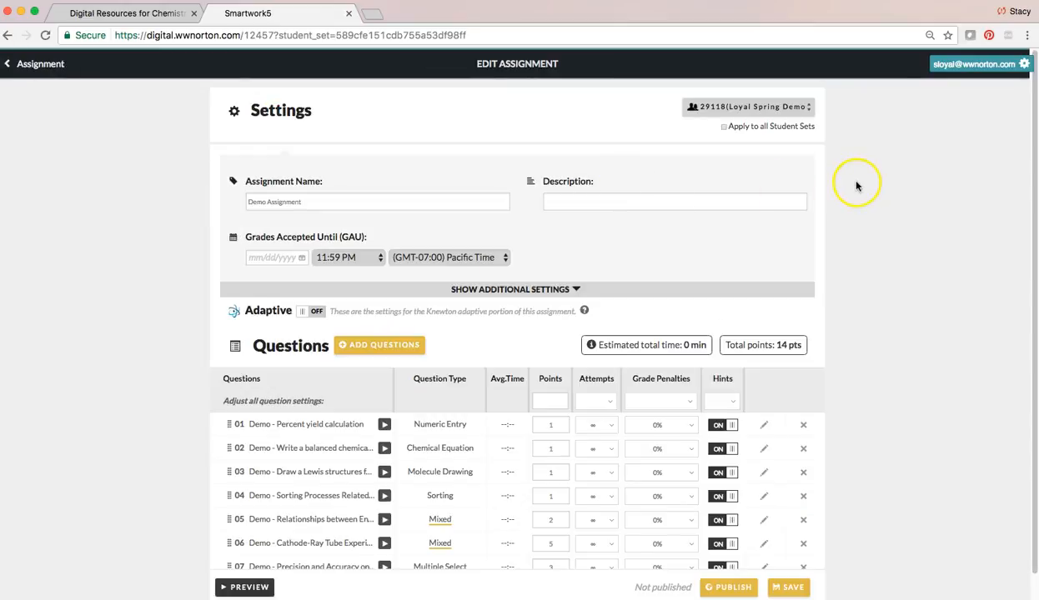
scroll(853, 185, "down", 1)
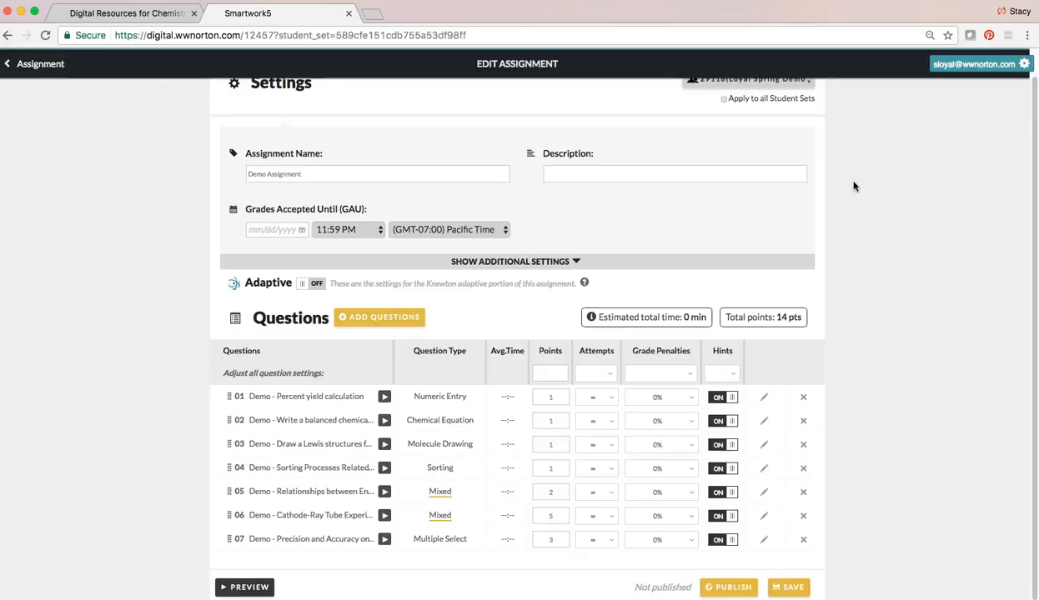
left_click(849, 215)
left_click(853, 234)
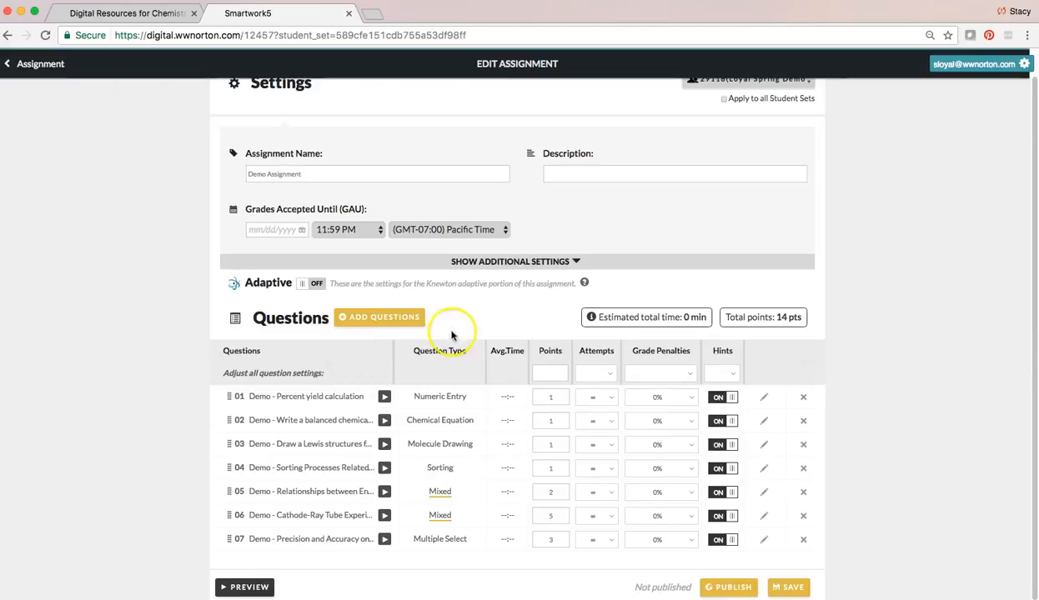
scroll(487, 309, "up", 1)
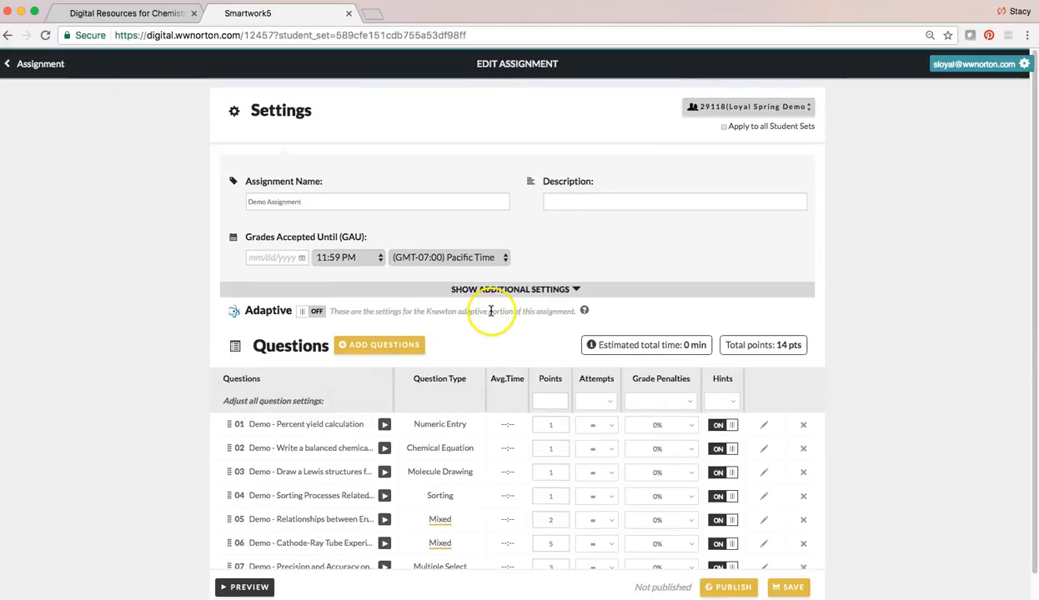
Step: Turn on the adaptive portion of the Demo Assignment with a value of 5 points
left_click(316, 312)
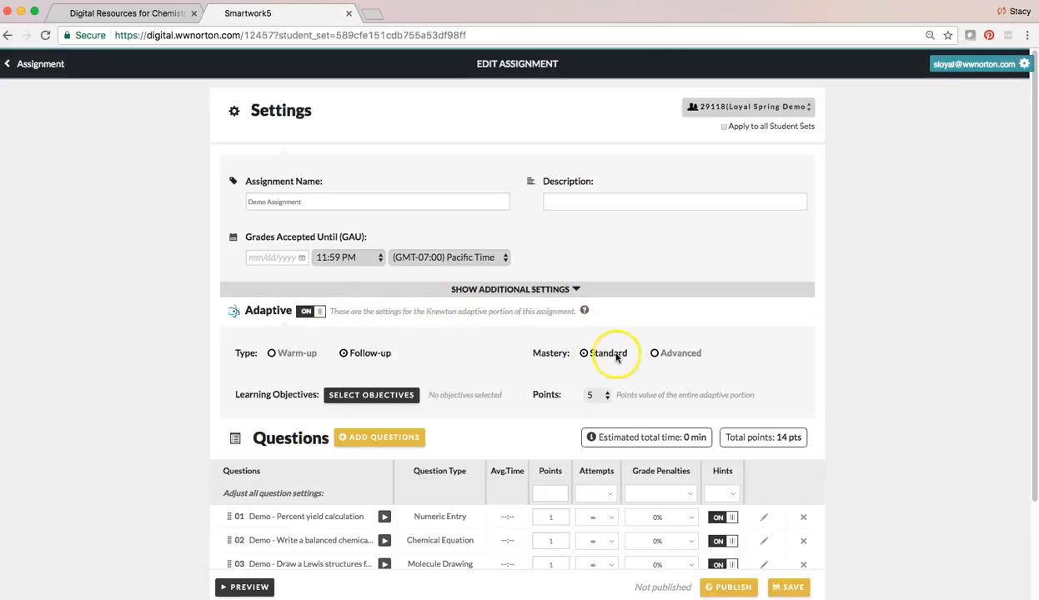
left_click(598, 394)
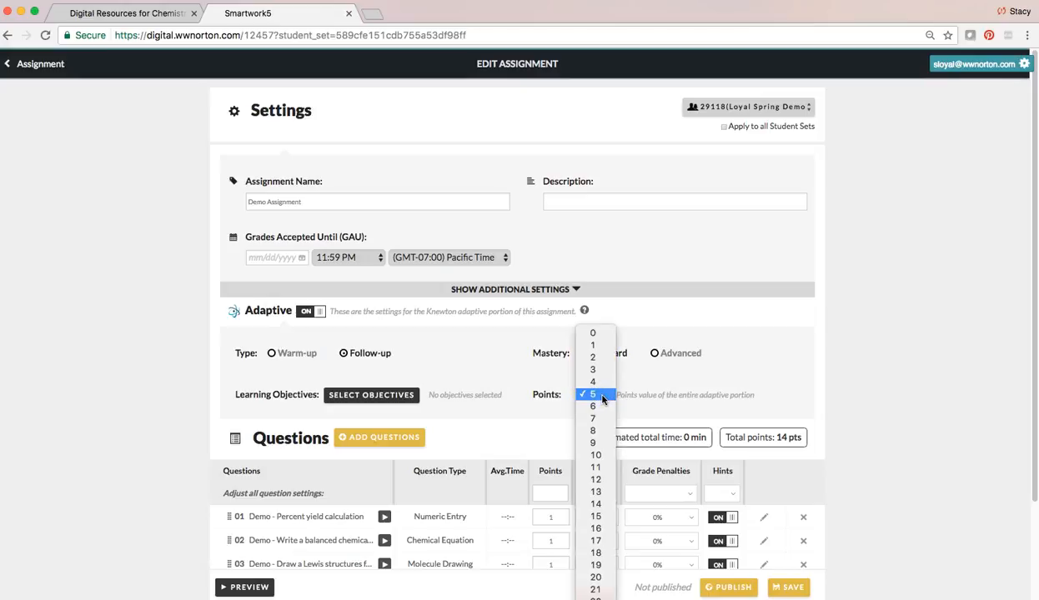
left_click(603, 400)
left_click(513, 367)
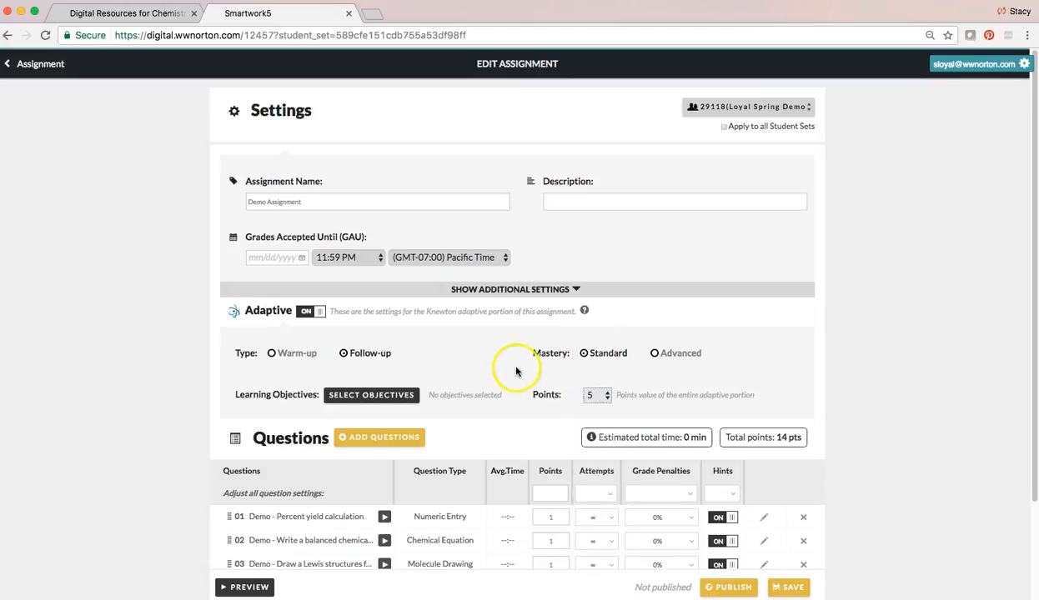
Step: Select the uncertainty and significant figures objective and the nuclide symbols objective for the adaptive portion, and save the Demo Assignment
scroll(517, 372, "down", 3)
left_click(391, 281)
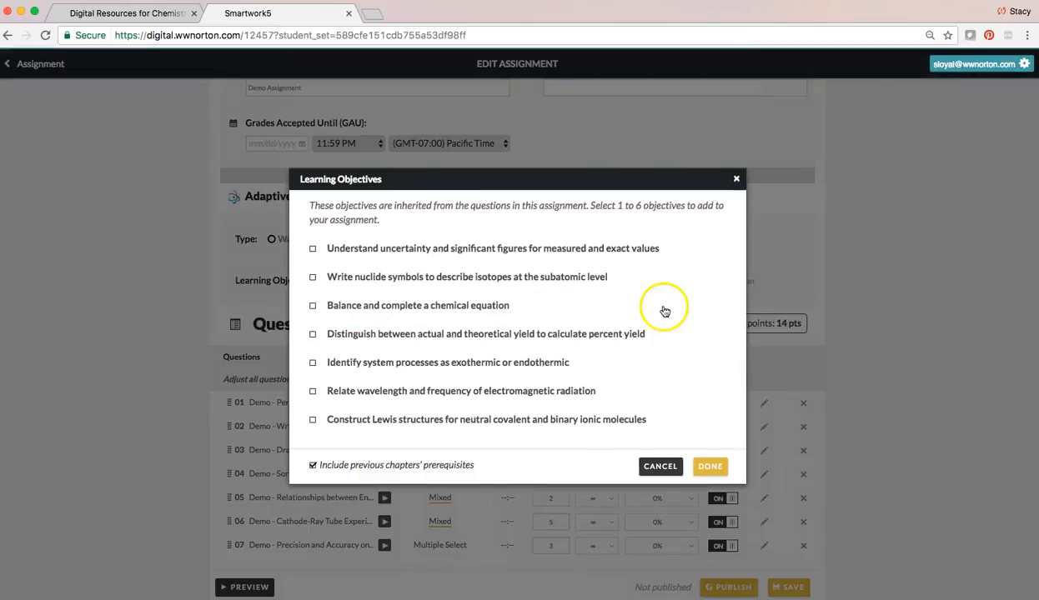
left_click(312, 249)
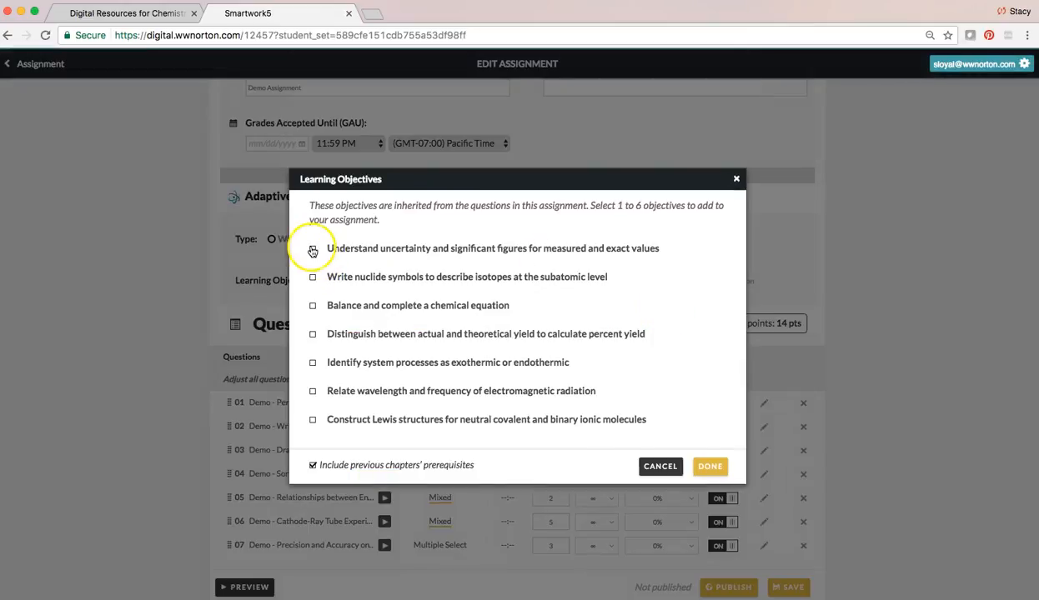
left_click(313, 277)
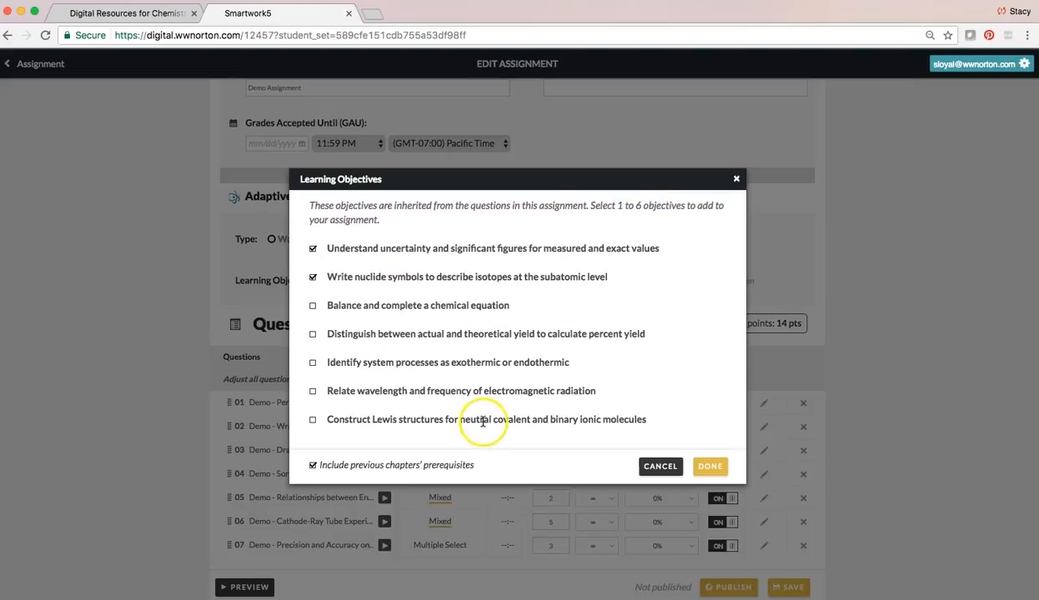
left_click(710, 467)
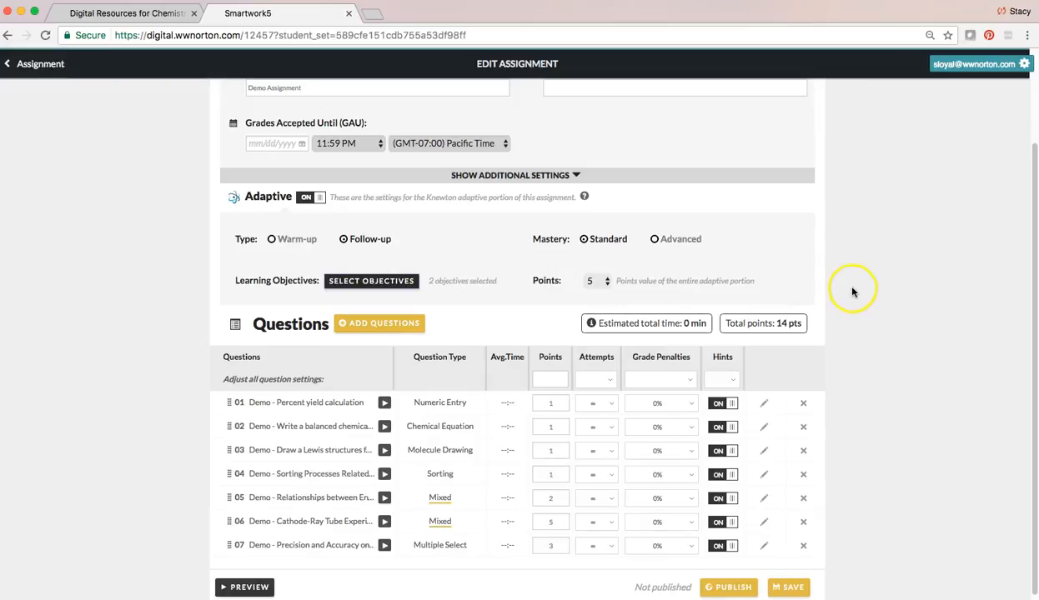
scroll(847, 291, "down", 1)
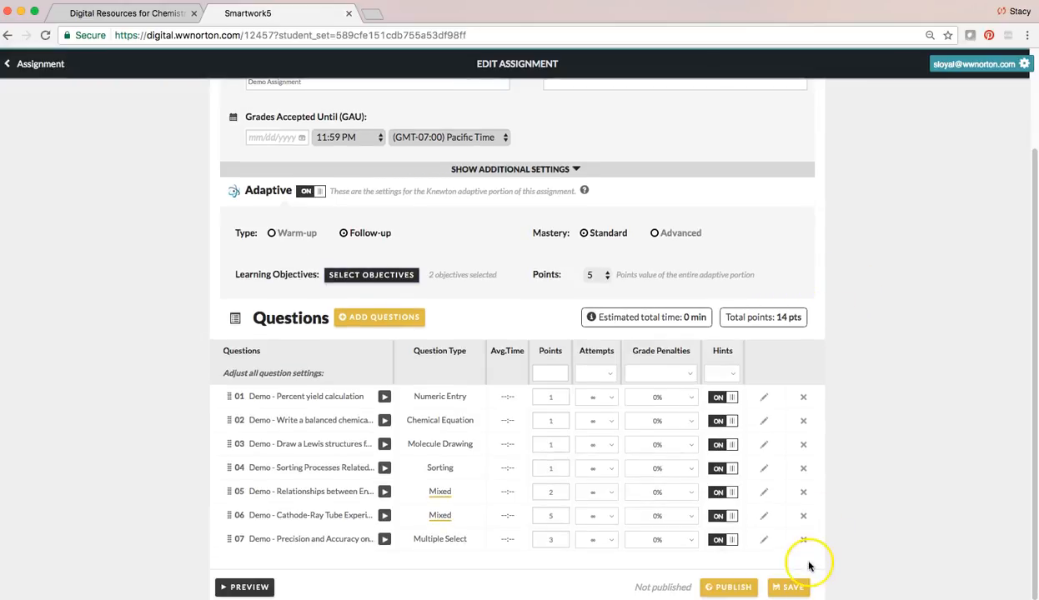
left_click(794, 587)
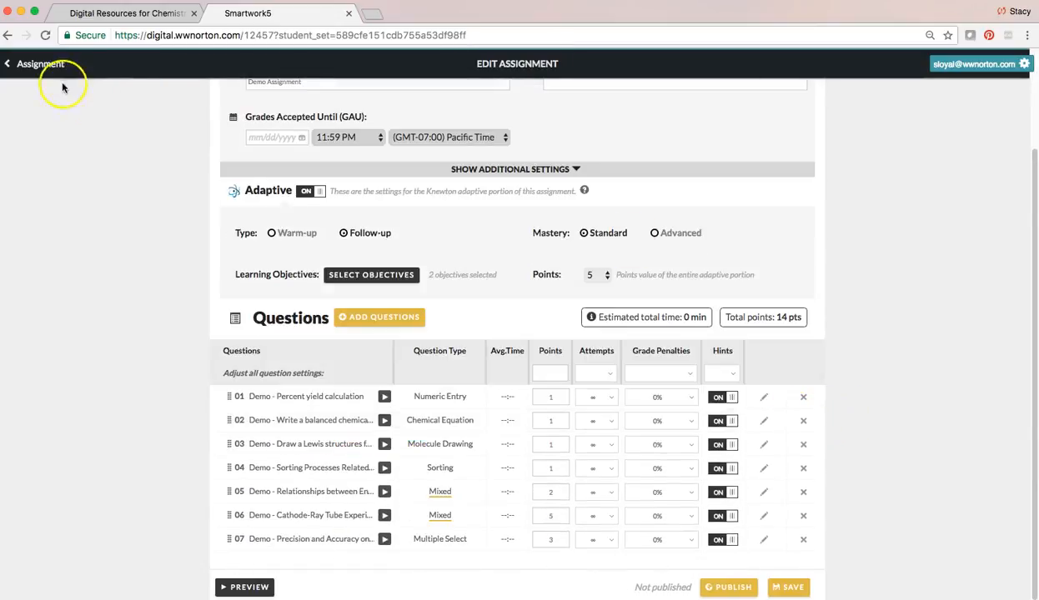
Step: Return to the activity list and reopen the Demo Assignment
left_click(105, 13)
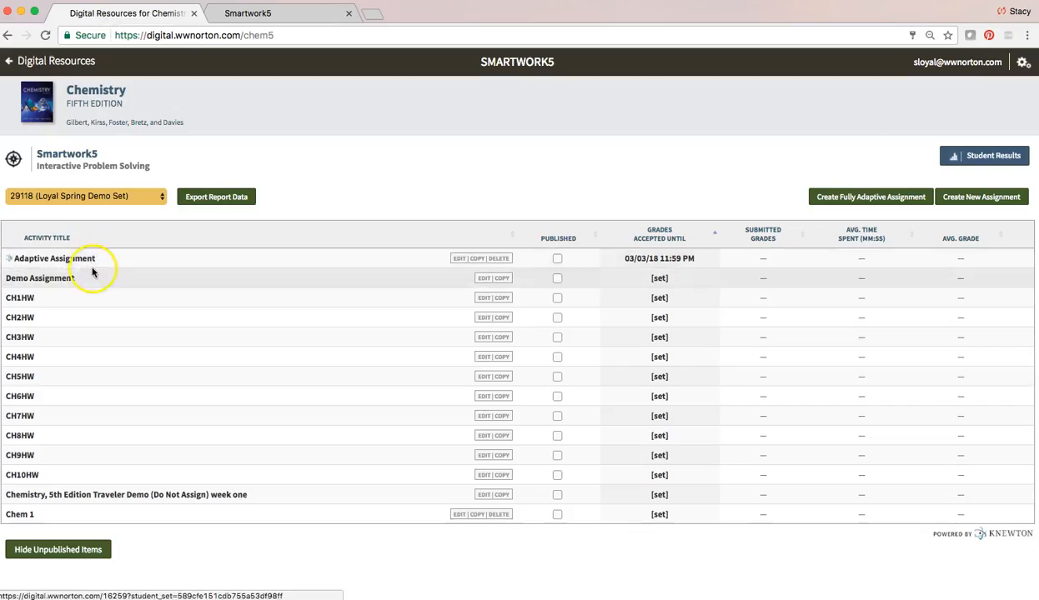
left_click(65, 279)
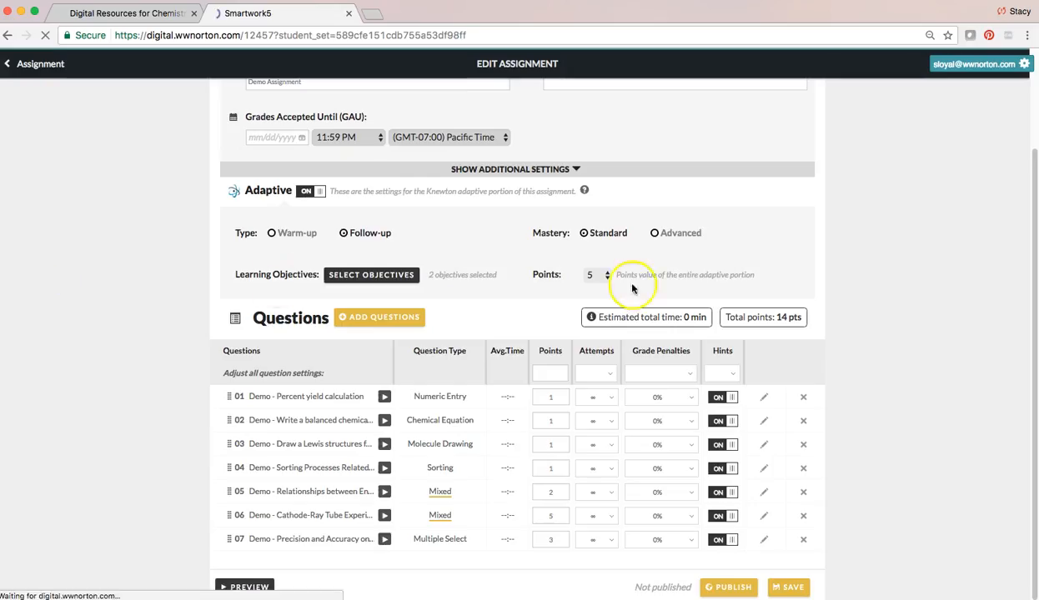